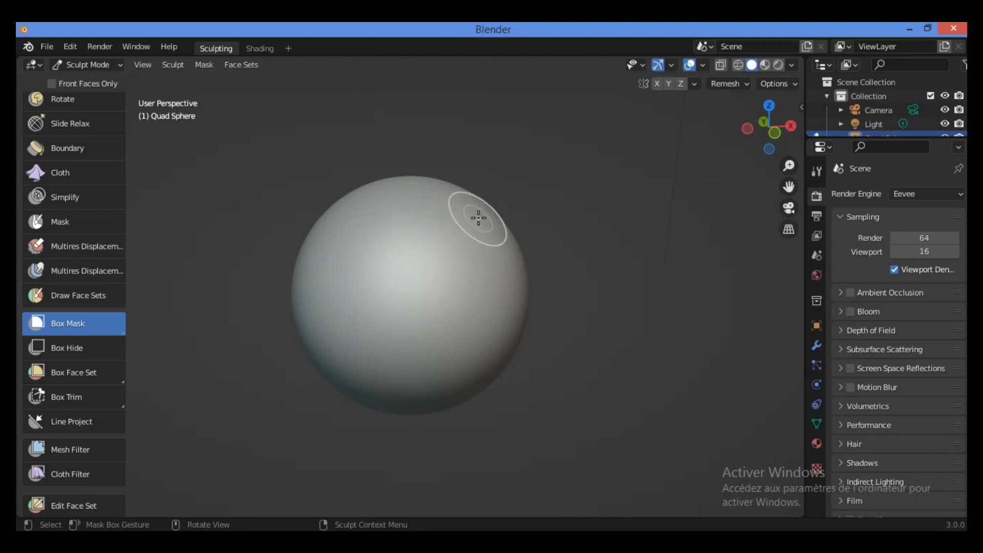
Step: Mask a rectangular patch on the upper front of the sphere with Box Mask
drag(479, 217, 369, 282)
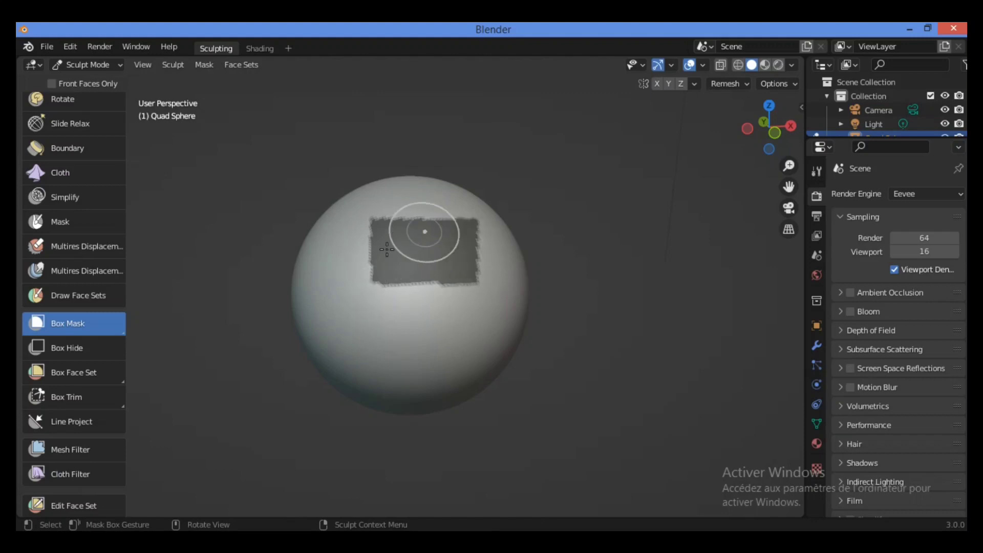
mouse_move(801, 119)
mouse_down()
mouse_move(850, 127)
mouse_move(798, 123)
mouse_move(817, 124)
mouse_up()
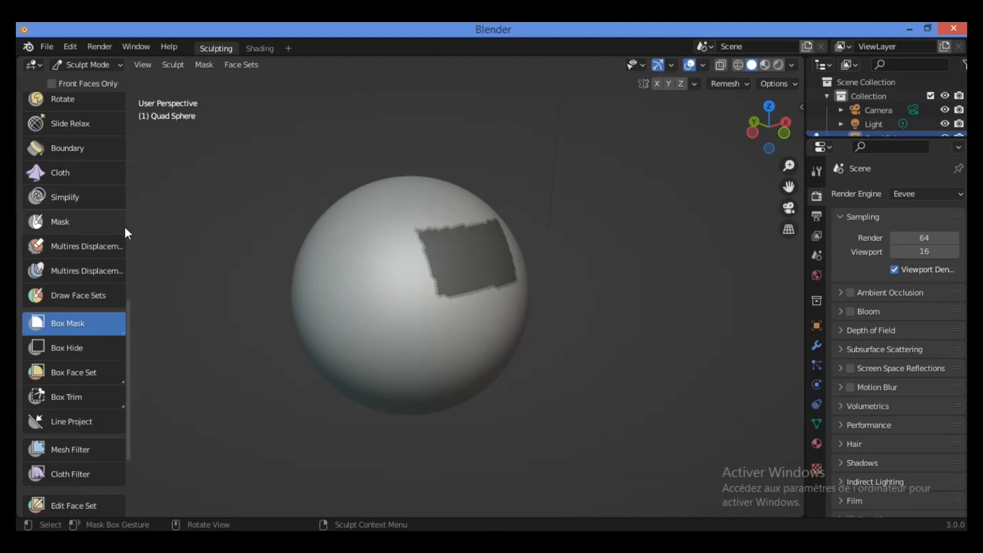
Step: Pull the surface along two sides of the rectangular mask outward with the Grab brush
drag(128, 309, 130, 209)
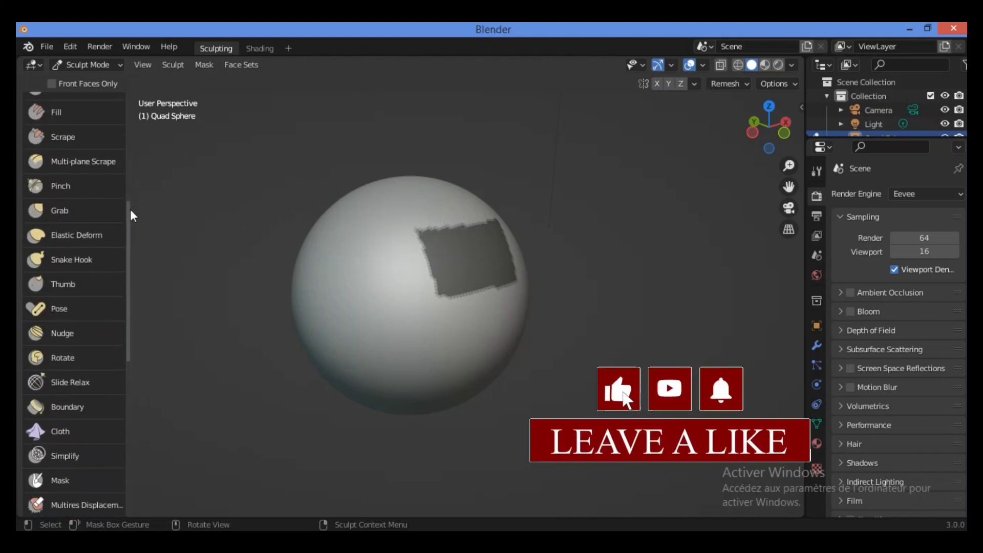
click(75, 211)
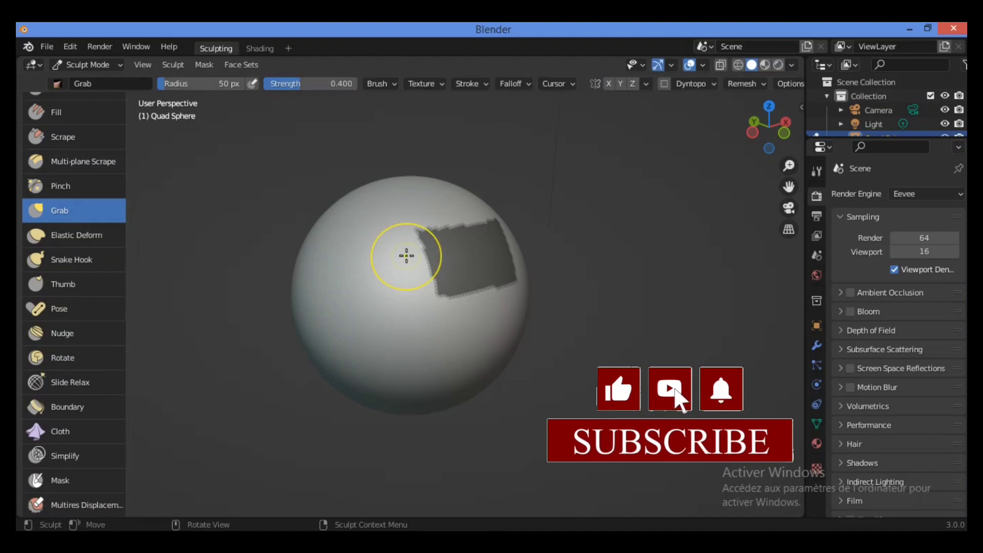
drag(452, 222, 553, 125)
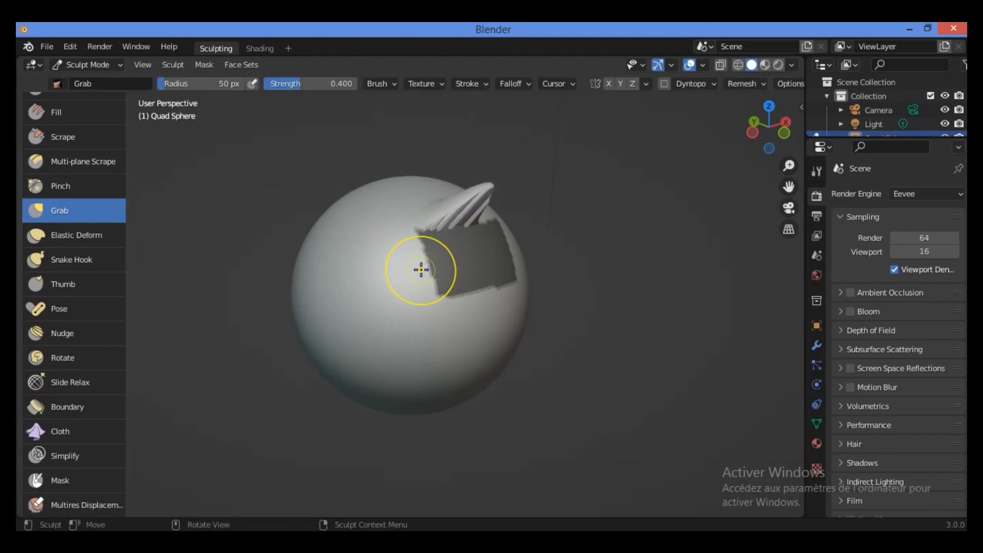
drag(421, 268, 547, 179)
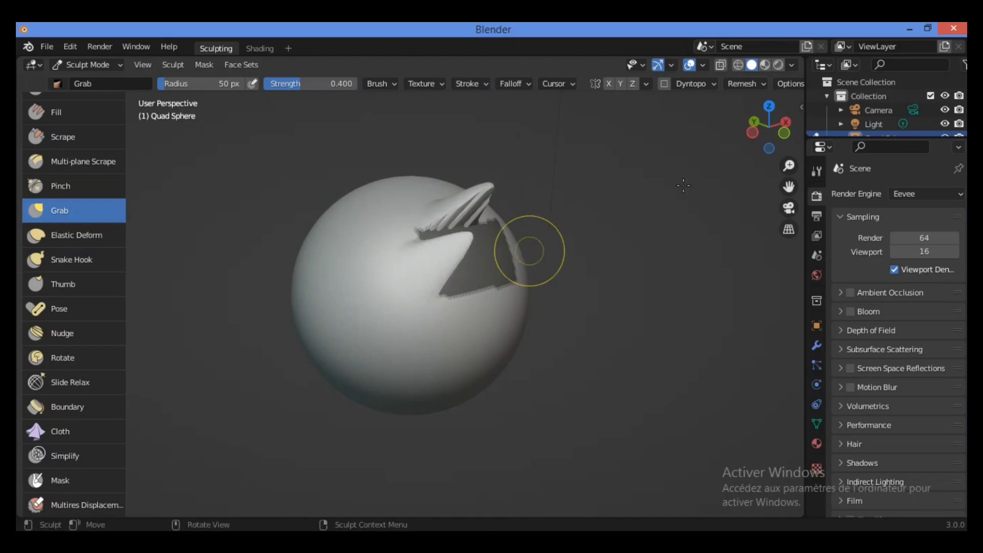
Step: Puff up the surface around the remaining edges of the rectangular mask with the Inflate brush
mouse_move(768, 134)
mouse_down()
mouse_move(798, 146)
mouse_move(834, 132)
mouse_move(828, 118)
mouse_up()
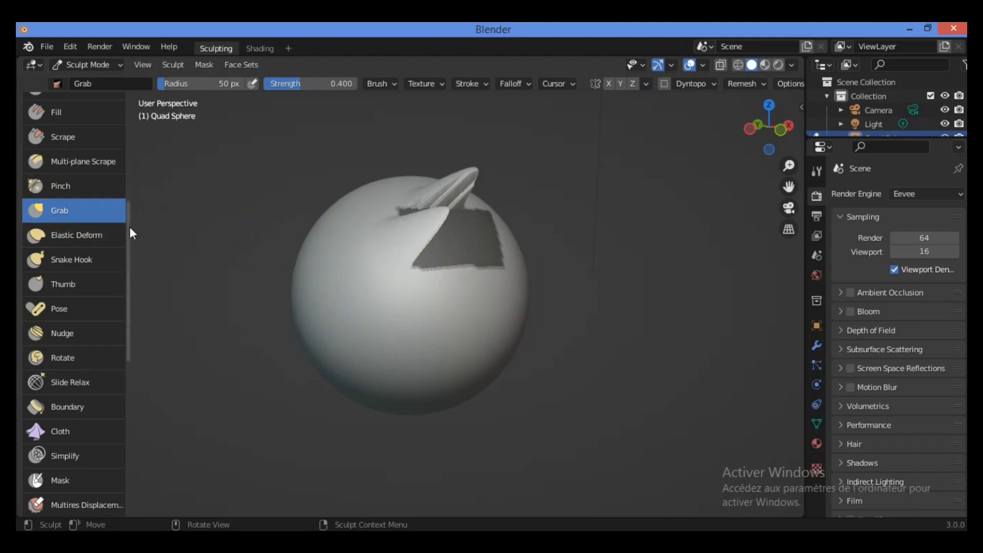
drag(130, 226, 134, 148)
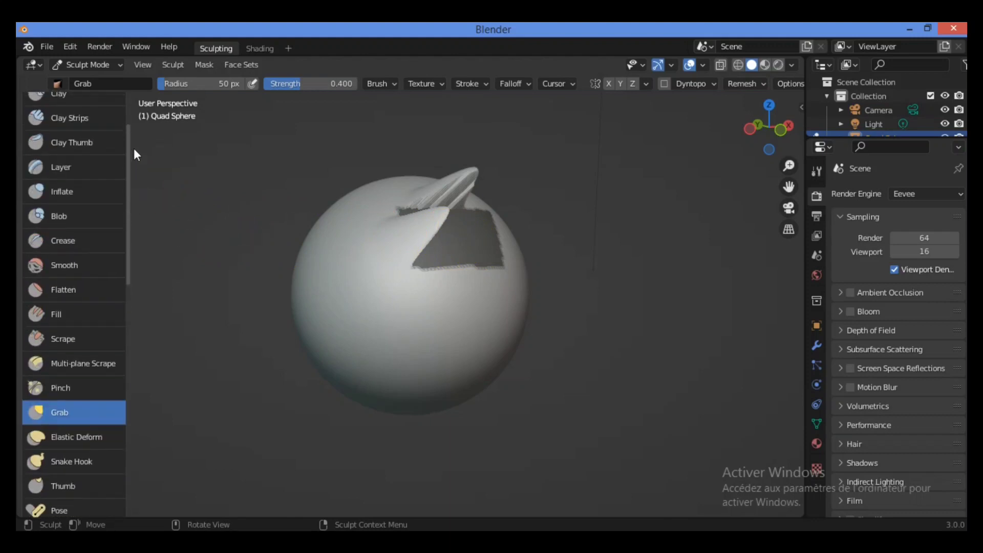
click(62, 198)
mouse_move(497, 248)
mouse_down()
mouse_move(493, 270)
mouse_move(504, 267)
mouse_up()
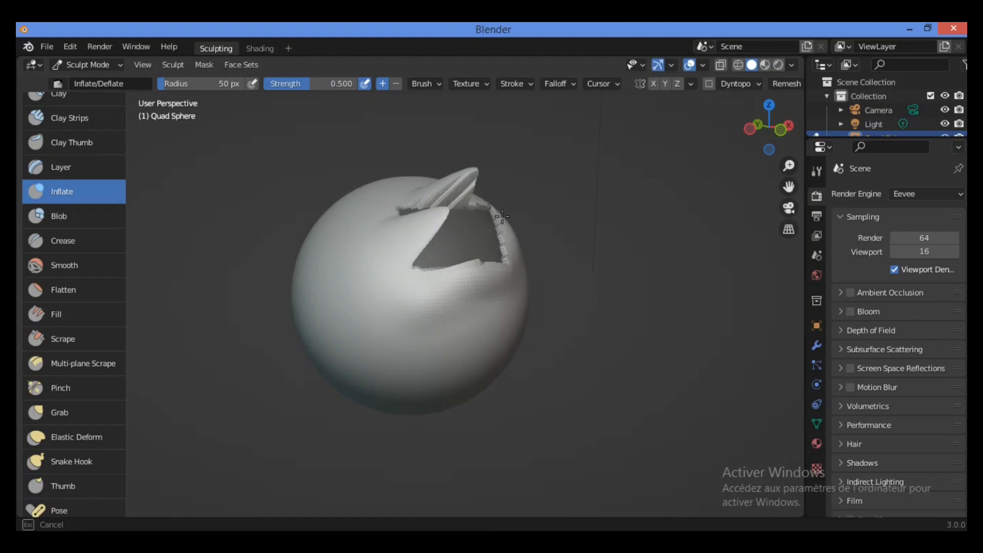
mouse_move(502, 216)
mouse_down()
mouse_move(501, 262)
mouse_move(416, 267)
mouse_move(432, 284)
mouse_up()
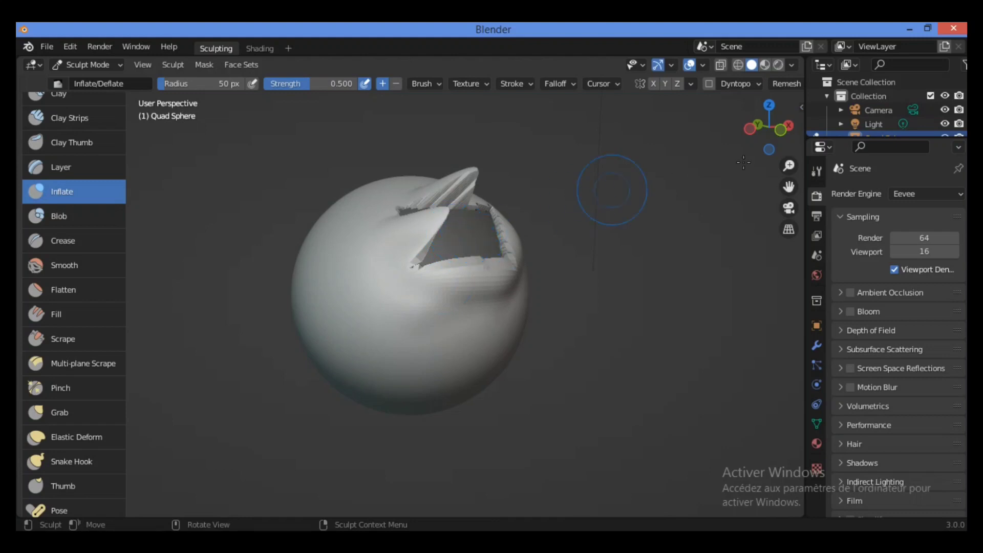
drag(788, 136, 745, 146)
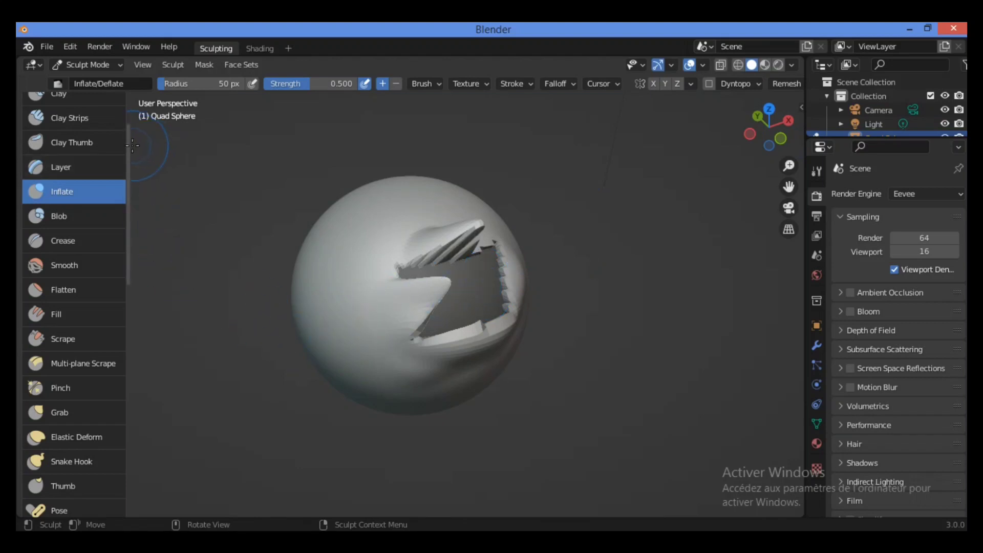
Step: Mask a freehand oval patch on a clean side of the sphere with Lasso Mask
mouse_move(128, 145)
mouse_down()
mouse_move(118, 328)
mouse_move(104, 326)
mouse_up()
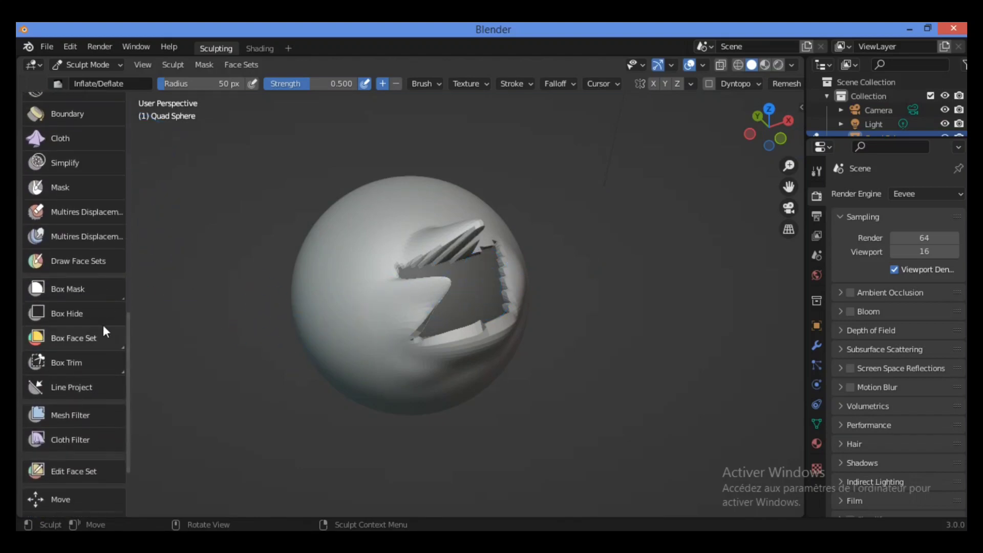
click(69, 291)
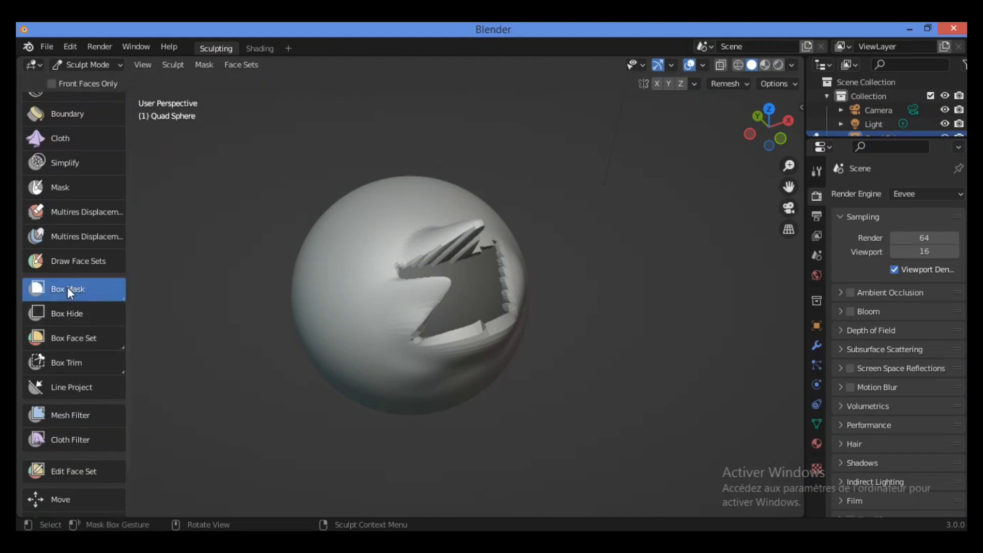
click(67, 288)
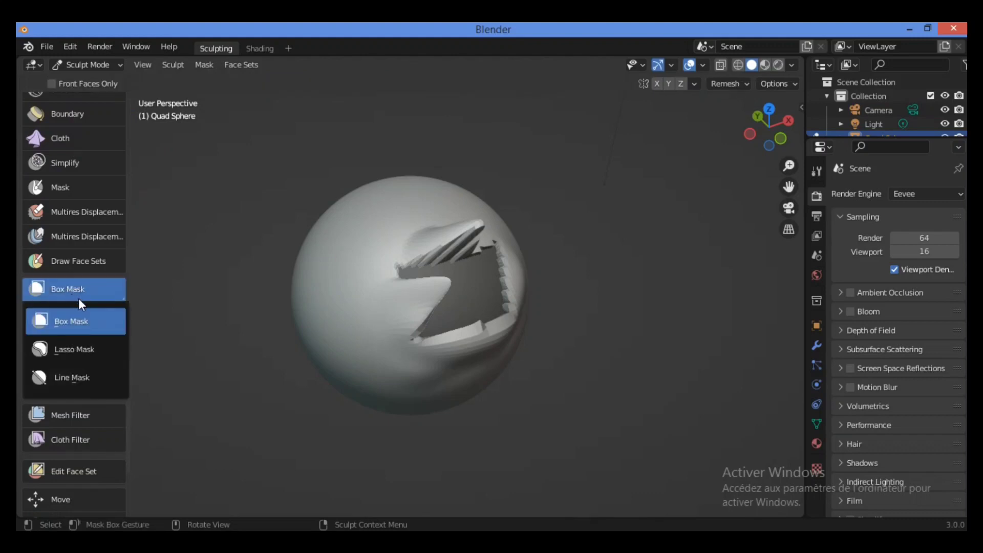
click(79, 345)
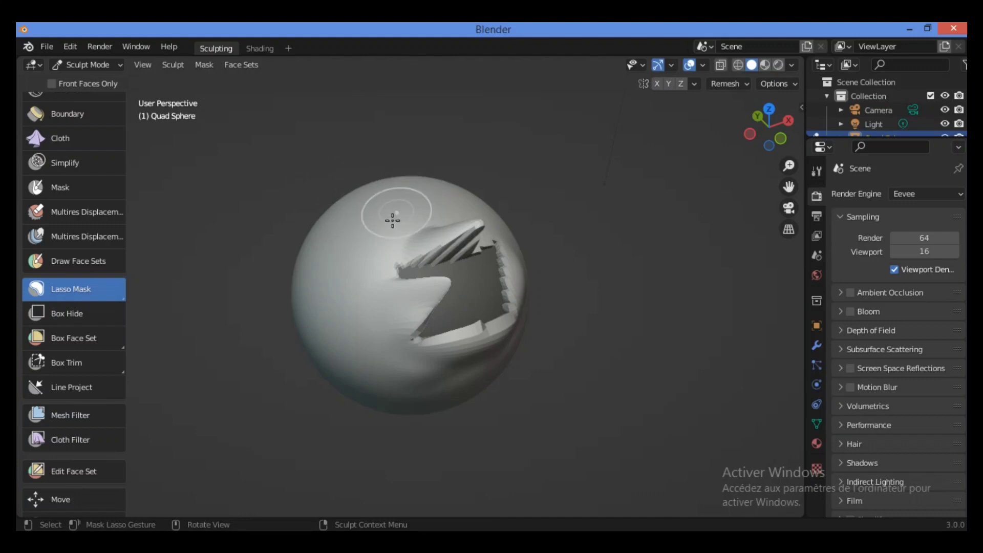
drag(767, 146, 752, 128)
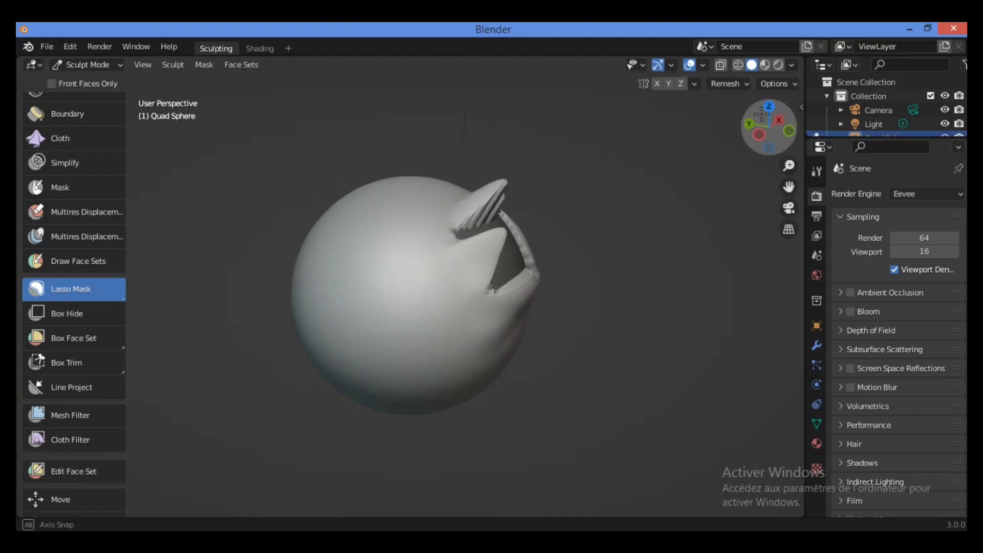
mouse_move(354, 310)
mouse_down()
mouse_move(340, 334)
mouse_move(419, 327)
mouse_move(416, 241)
mouse_move(382, 236)
mouse_up()
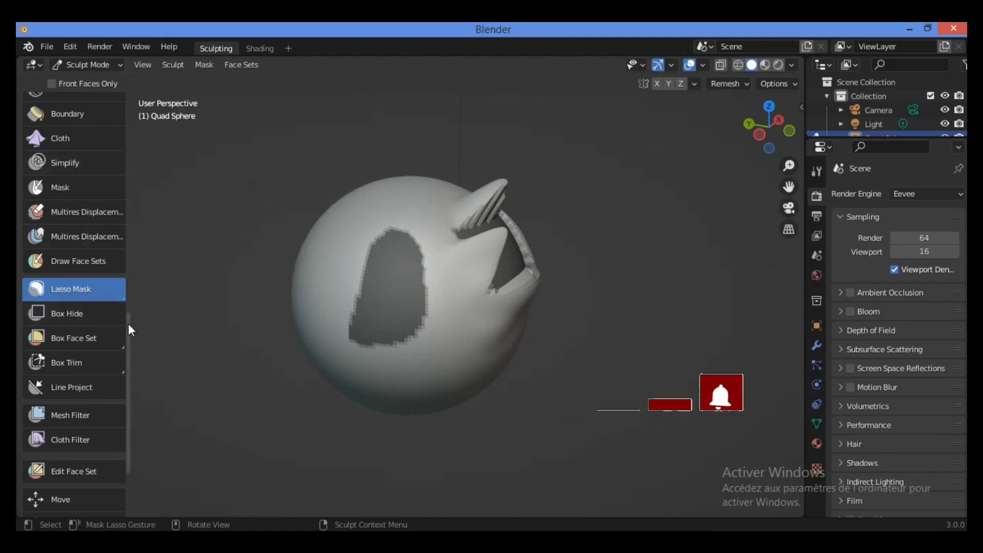
Step: Pull the surface at the upper edge of the oval mask outward with the Grab brush
drag(128, 324, 146, 211)
scroll(77, 215, up, 3)
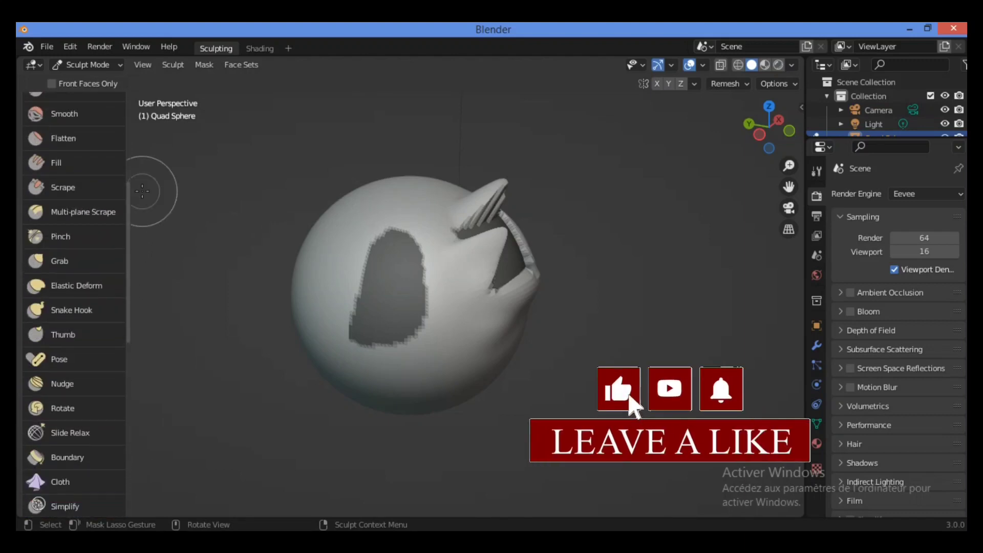
click(72, 260)
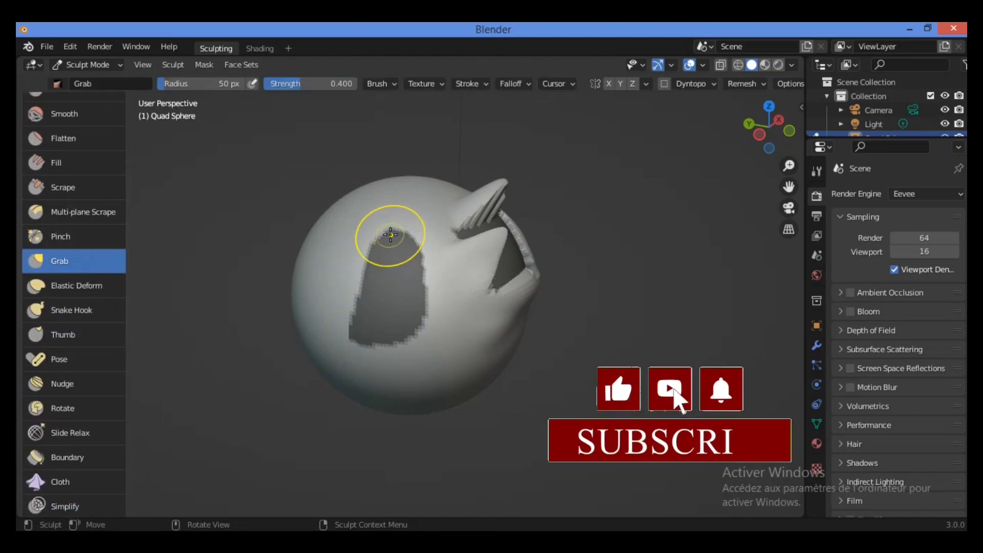
mouse_move(391, 235)
mouse_down()
mouse_move(340, 219)
mouse_move(356, 177)
mouse_up()
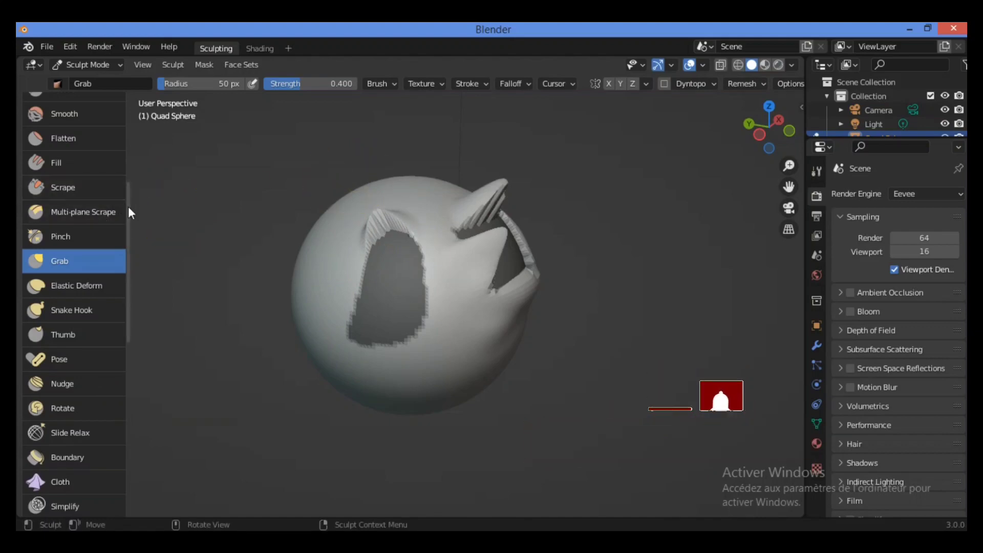
Step: Puff up the surface along the side and lower edge of the oval mask with the Inflate brush
scroll(127, 206, up, 5)
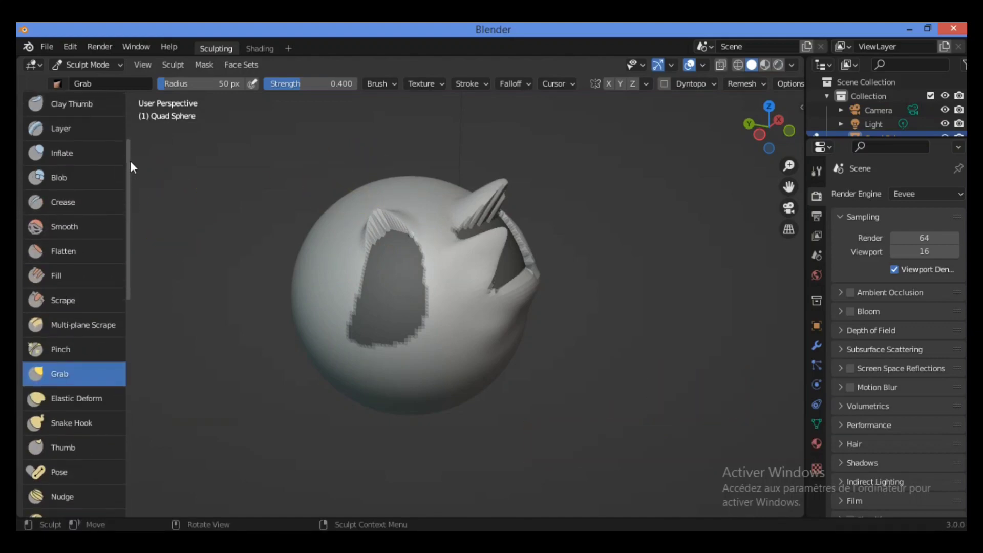
click(57, 154)
drag(432, 279, 396, 386)
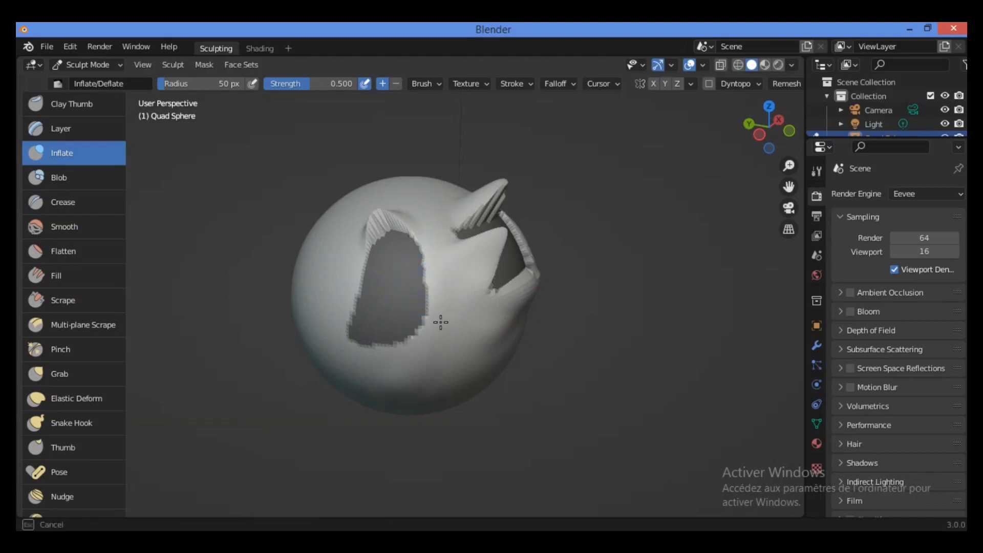
mouse_move(445, 318)
mouse_down()
mouse_move(426, 271)
mouse_move(431, 340)
mouse_move(404, 307)
mouse_move(402, 338)
mouse_move(377, 358)
mouse_move(394, 348)
mouse_up()
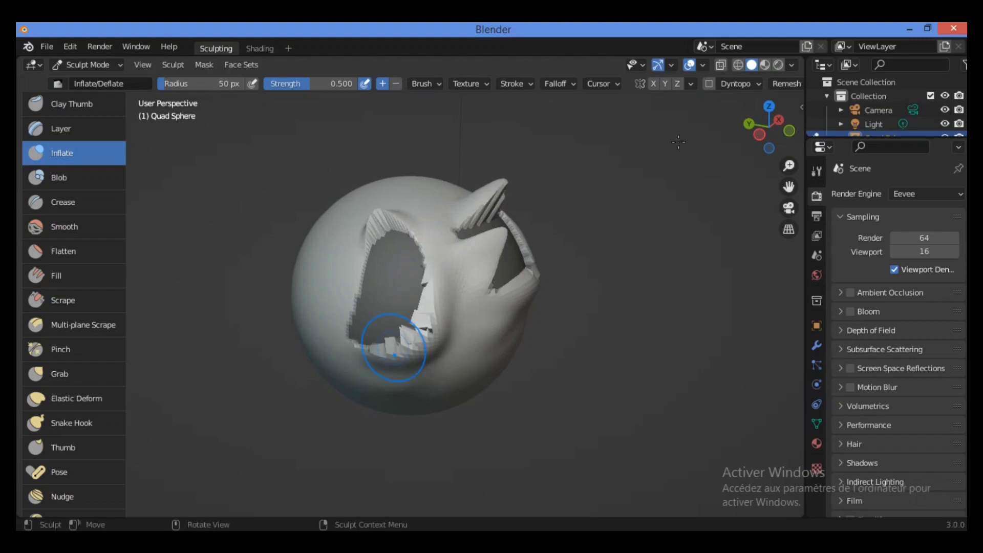
Step: Mask the sphere's outer side beyond a near-vertical line beside the oval patch with Line Mask
drag(768, 127, 758, 131)
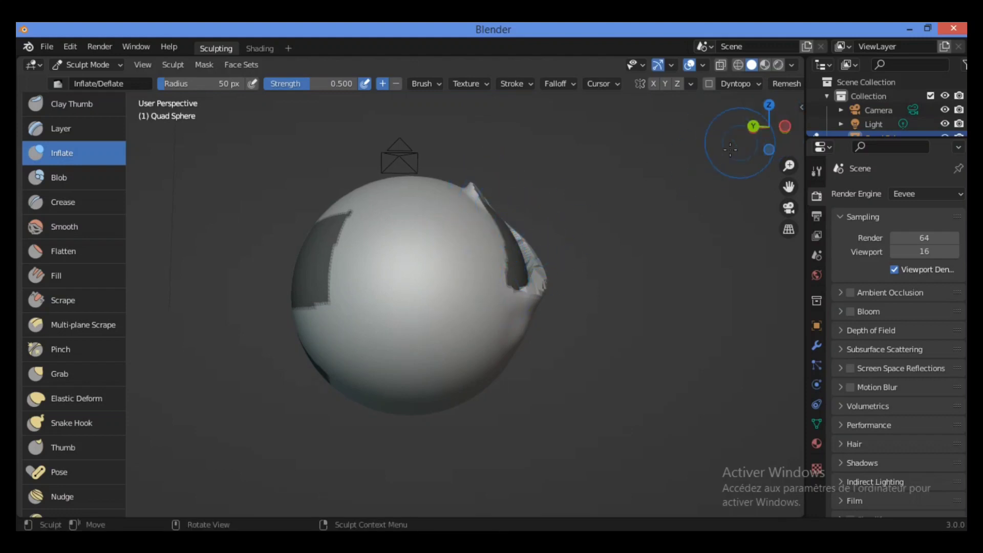
drag(766, 128, 669, 159)
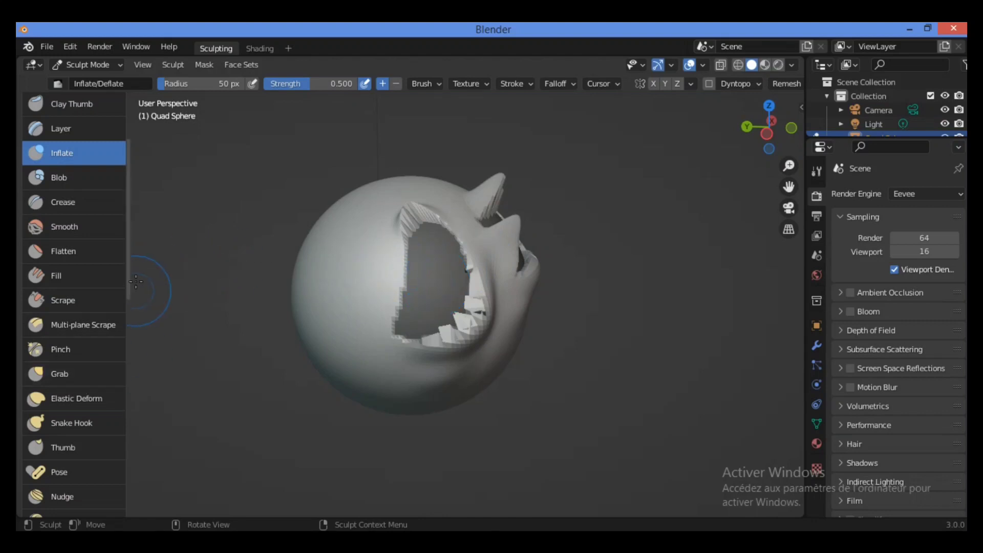
drag(130, 269, 125, 425)
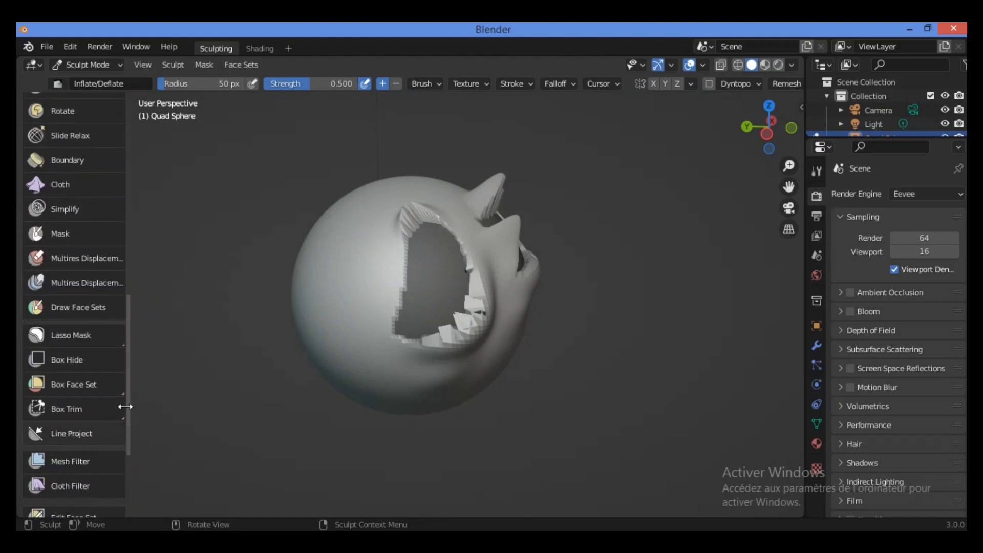
drag(130, 343, 130, 361)
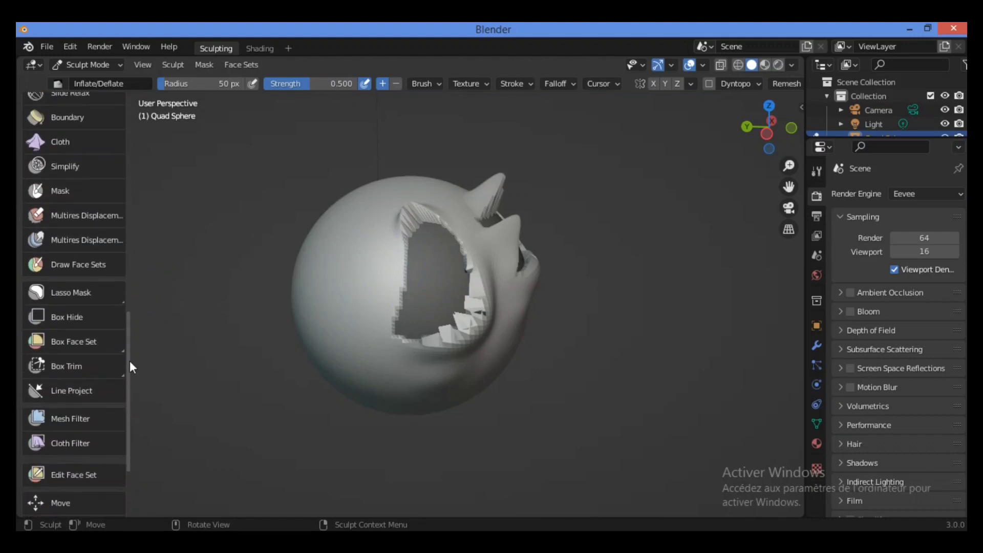
click(90, 293)
click(71, 291)
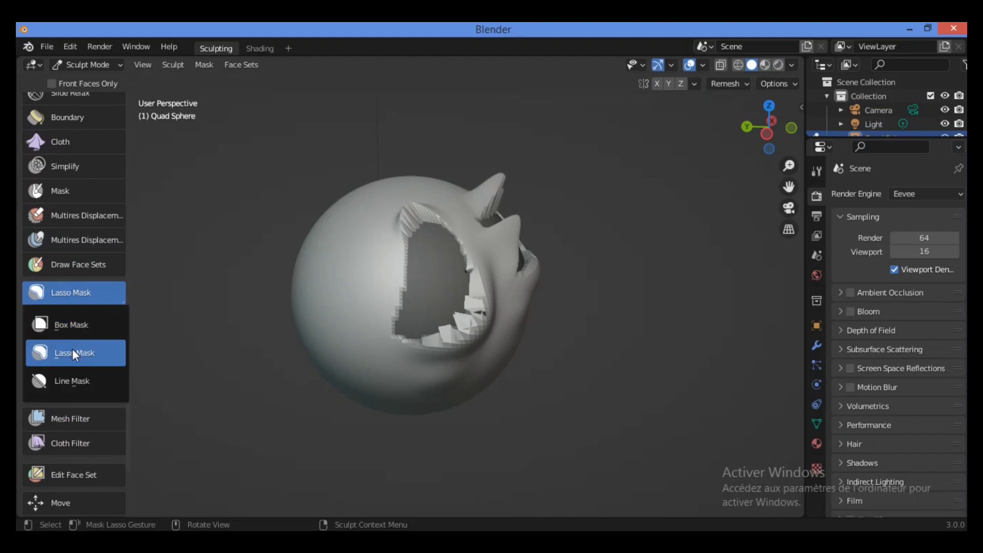
click(73, 376)
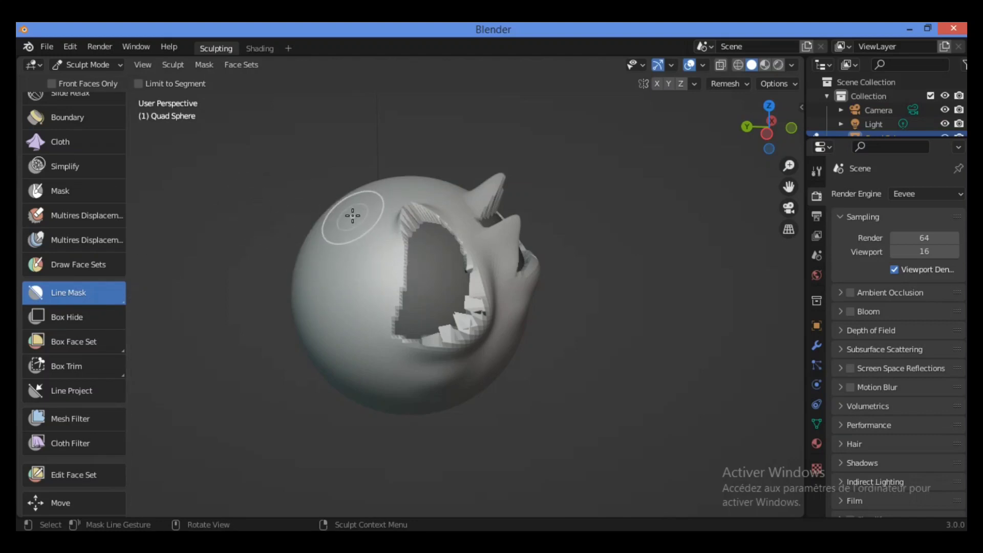
drag(351, 215, 327, 344)
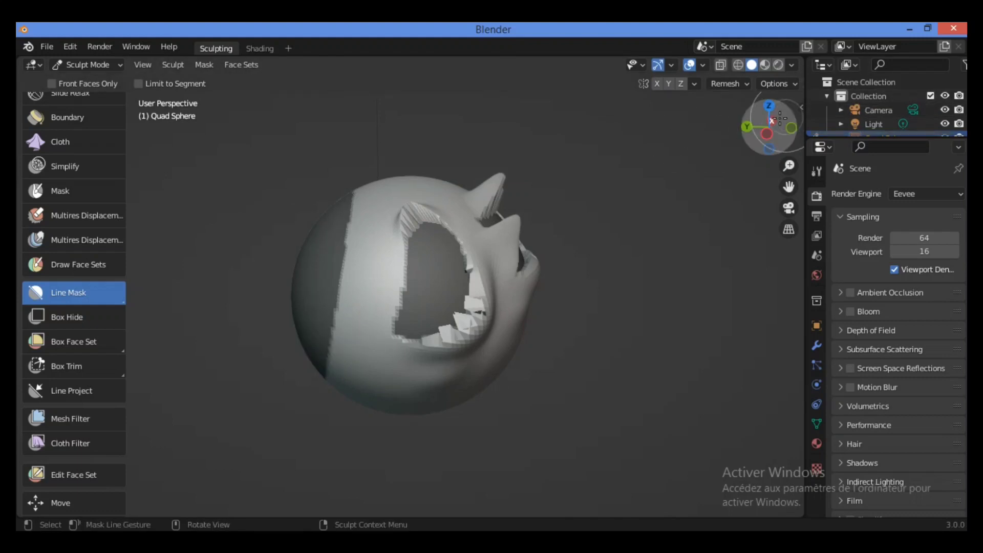
Step: Set the brush radius to 16 and extend the line mask closer to the oval patch
drag(771, 126, 712, 128)
mouse_move(936, 120)
mouse_down()
mouse_move(965, 120)
mouse_move(780, 118)
mouse_up()
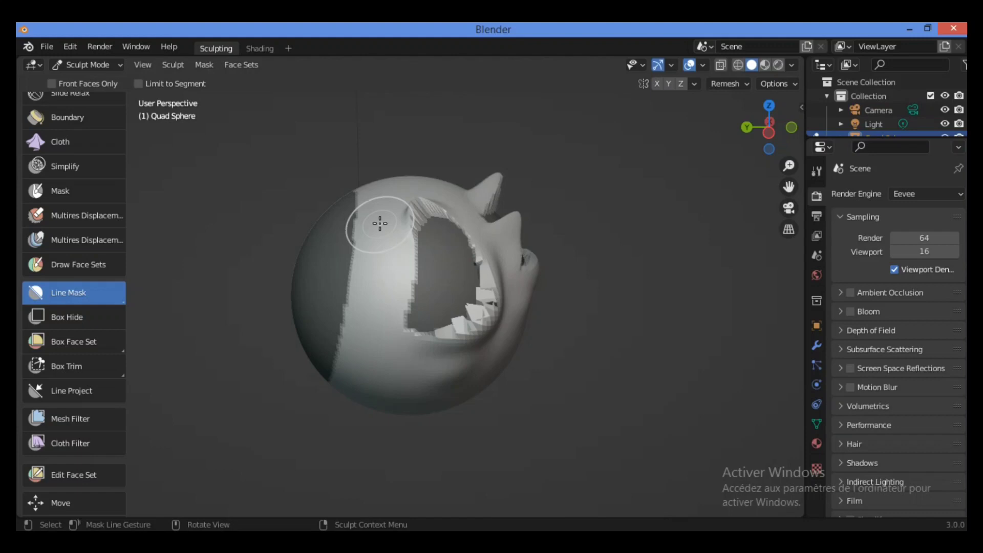
key(f)
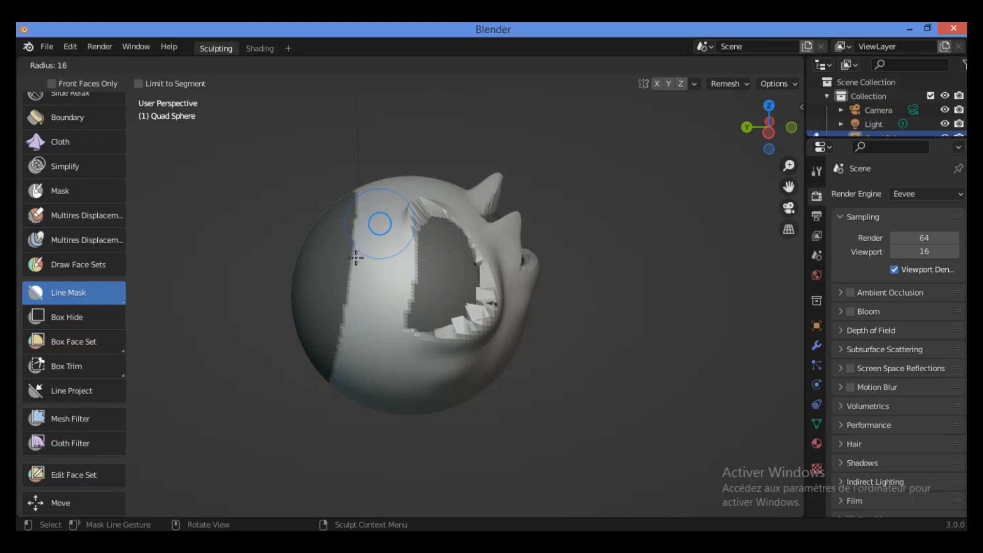
click(356, 258)
drag(377, 214, 352, 316)
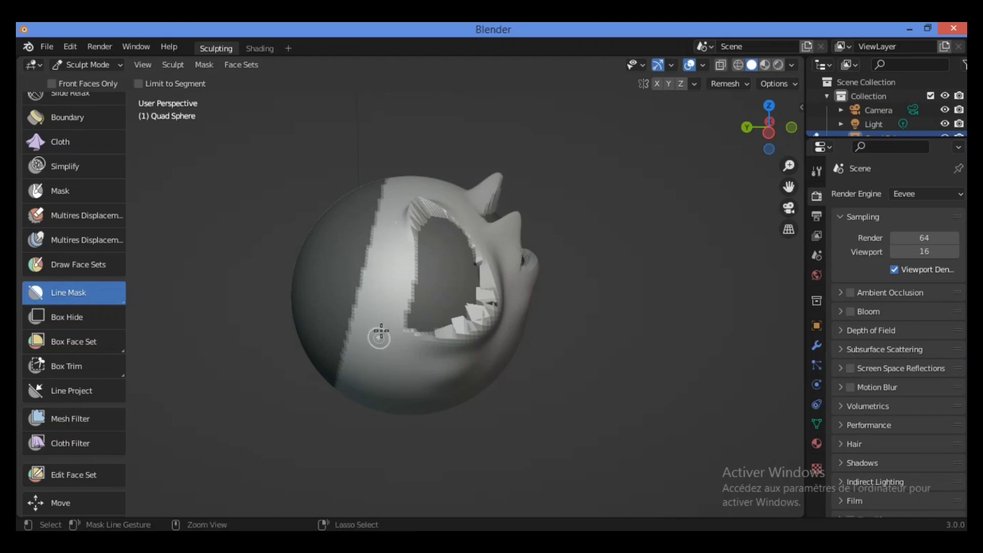
Step: Clear the masks above a diagonal line crossing the sphere and the oval patch with Line Mask
mouse_move(376, 319)
mouse_down()
mouse_move(427, 385)
mouse_move(439, 367)
mouse_move(328, 330)
mouse_move(443, 236)
mouse_move(413, 376)
mouse_move(340, 377)
mouse_move(399, 309)
mouse_move(385, 355)
mouse_move(359, 351)
mouse_move(390, 353)
mouse_move(353, 351)
mouse_move(344, 340)
mouse_move(352, 321)
mouse_move(340, 340)
mouse_up()
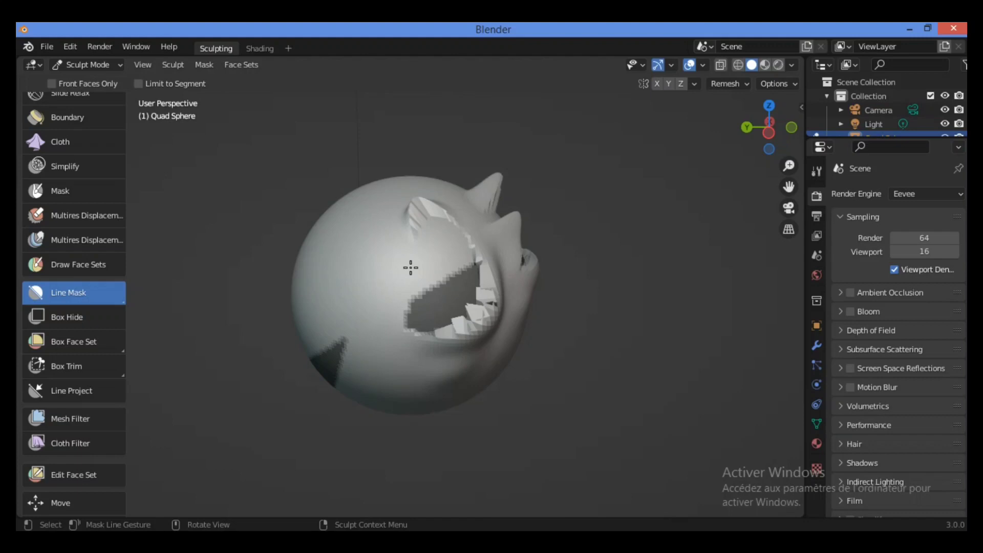
key(ctrl+space)
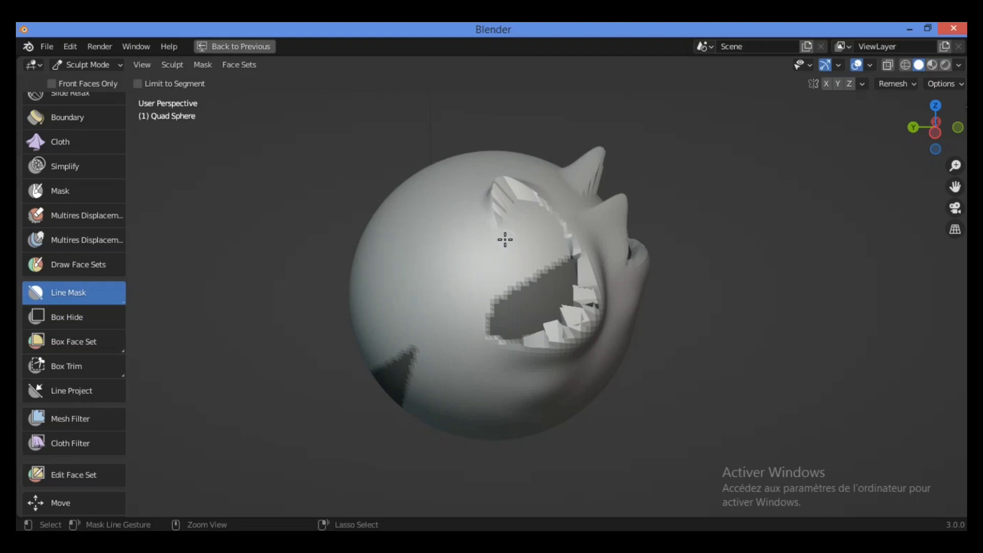
key(ctrl+space)
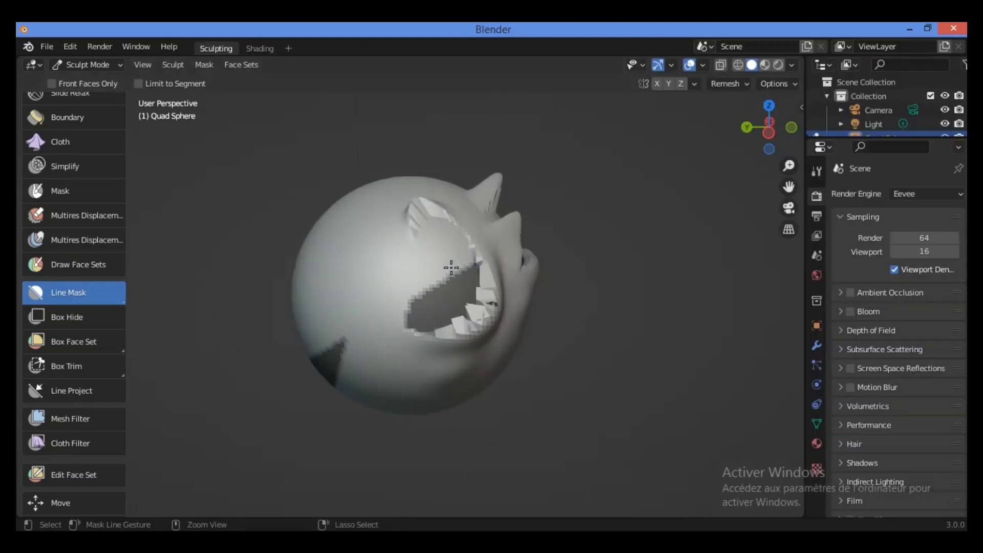
Step: Mask the sphere's upper outer part beyond a diagonal line with Line Mask
click(356, 266)
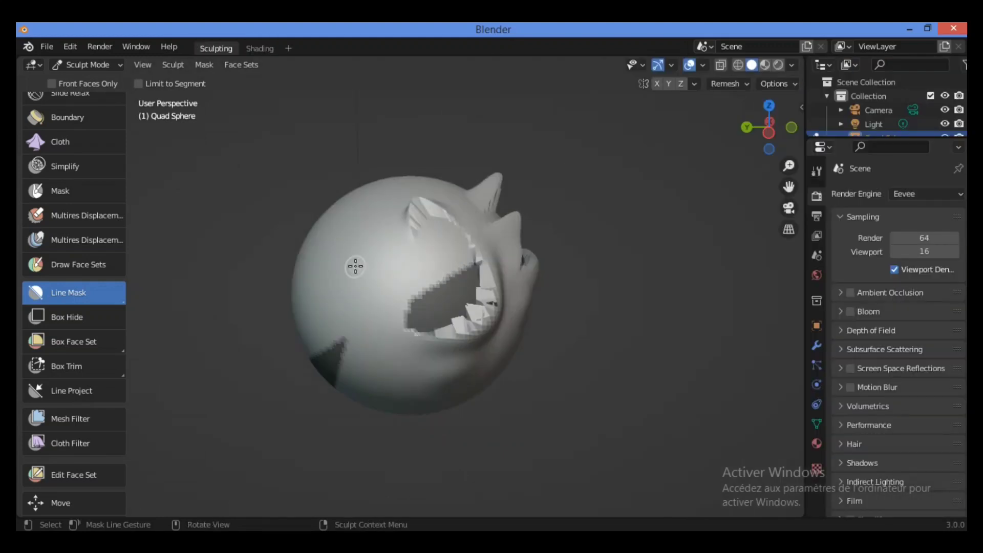
drag(366, 246, 349, 262)
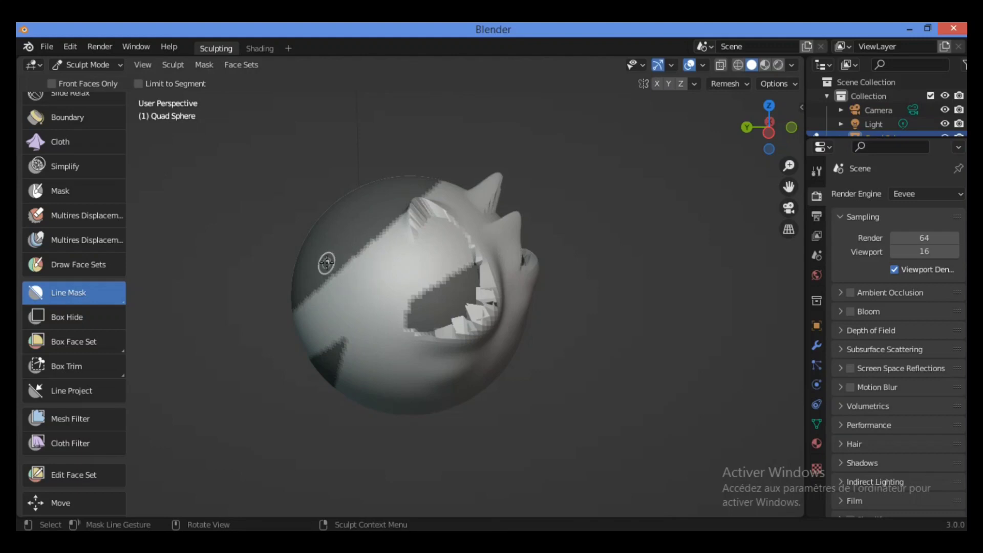
Step: Open the choice of mask tool variants
click(85, 302)
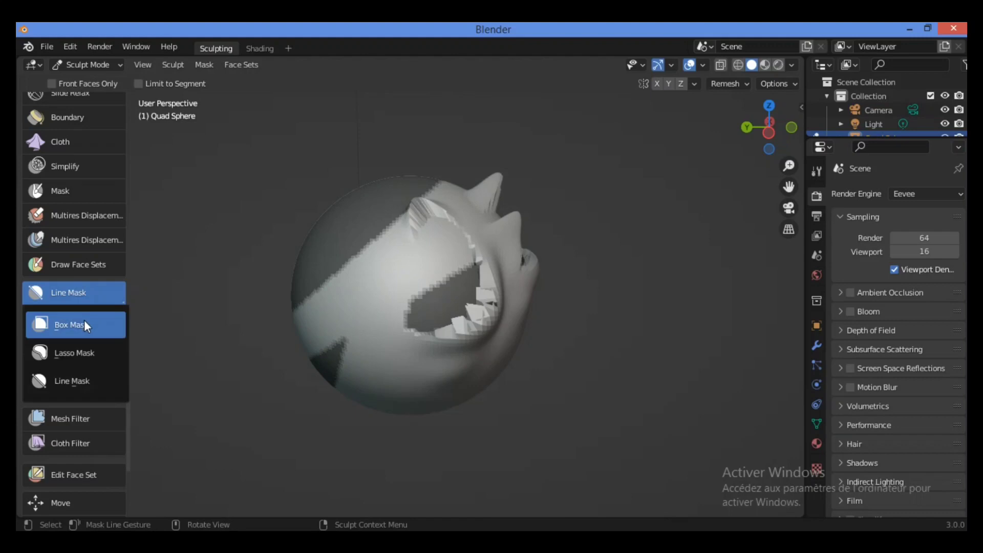